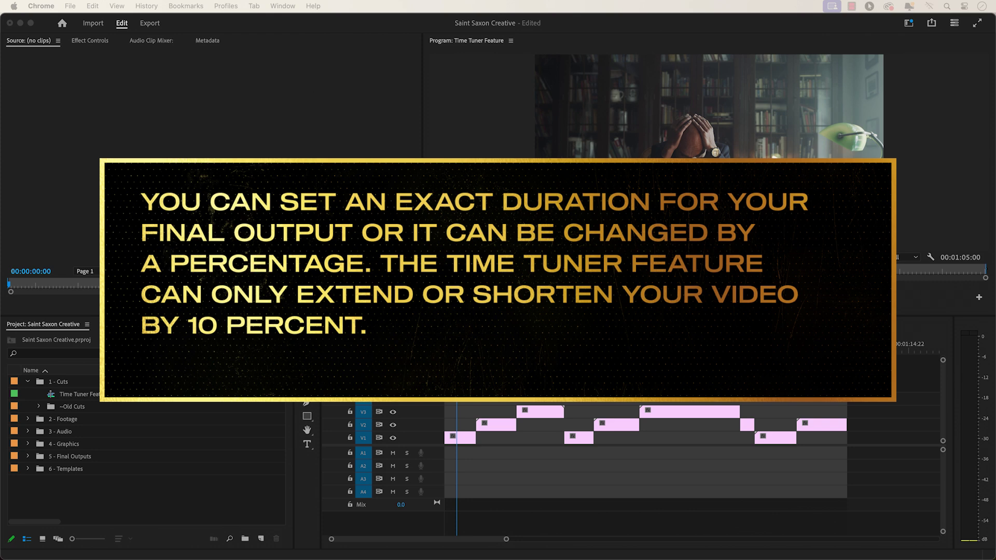
Open the media export settings for the Time Tuner Feature sequence
click(653, 383)
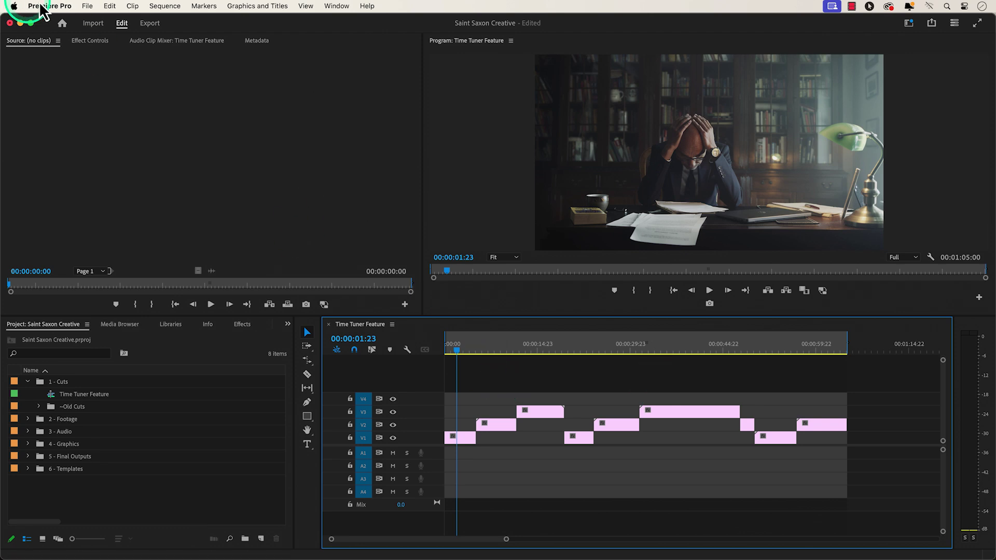
click(88, 6)
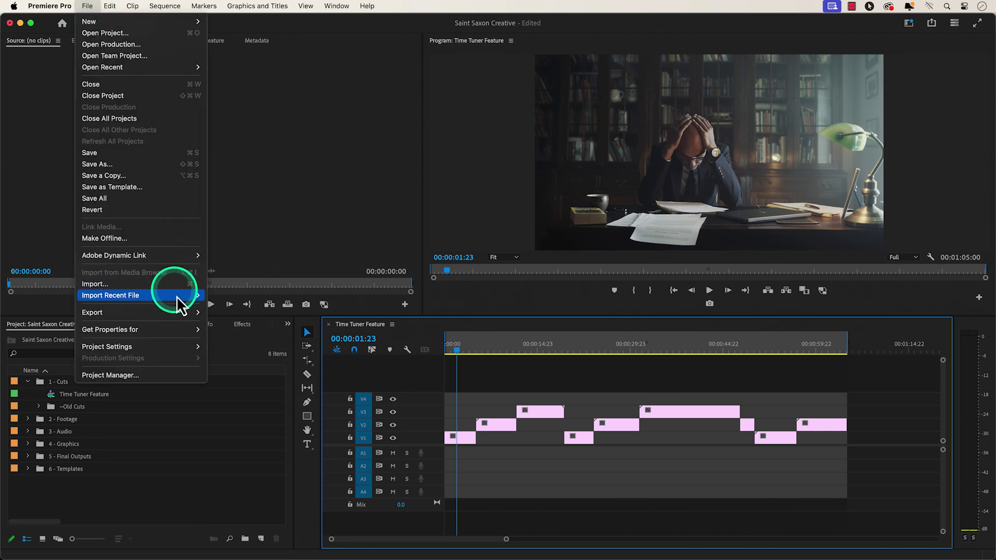
mouse_move(184, 318)
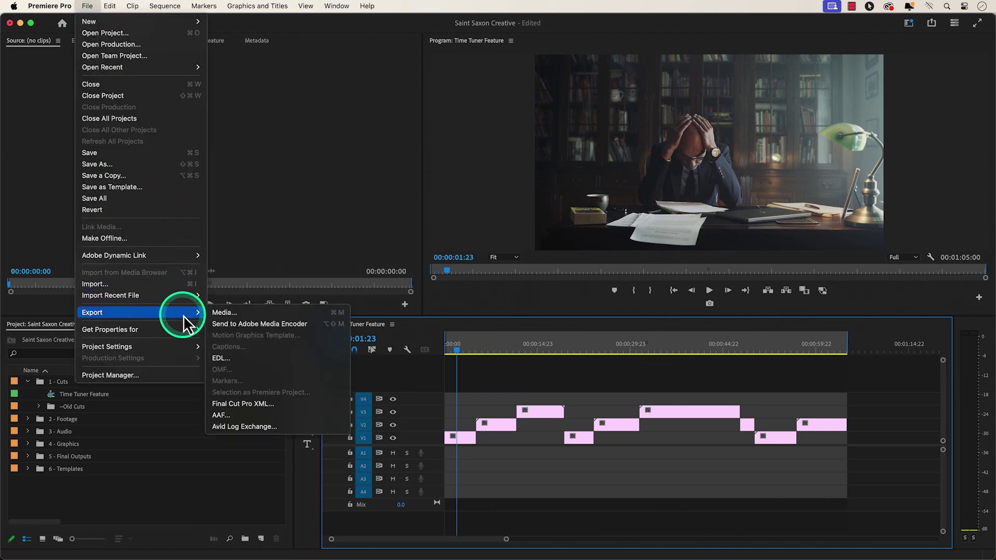
click(313, 312)
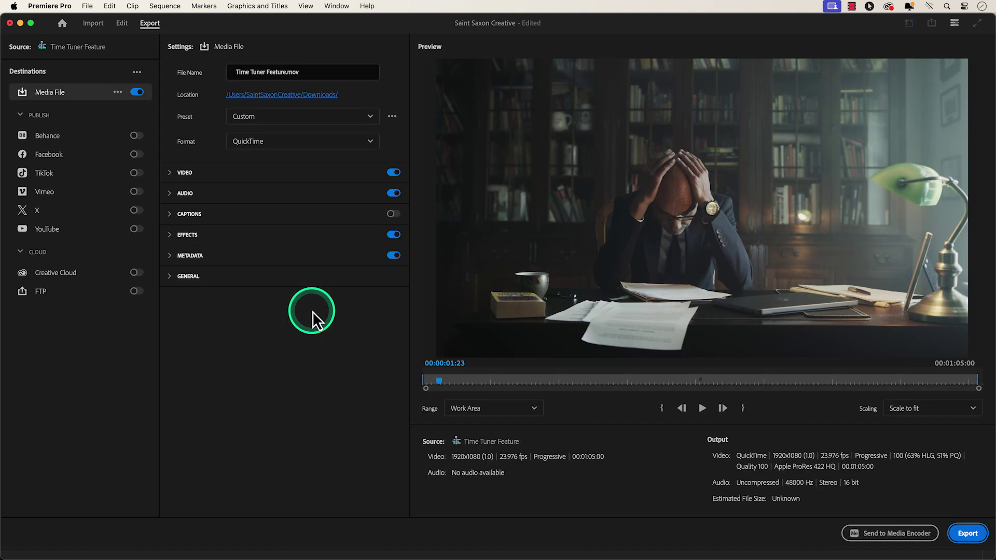
Set the export format to H.264
click(355, 143)
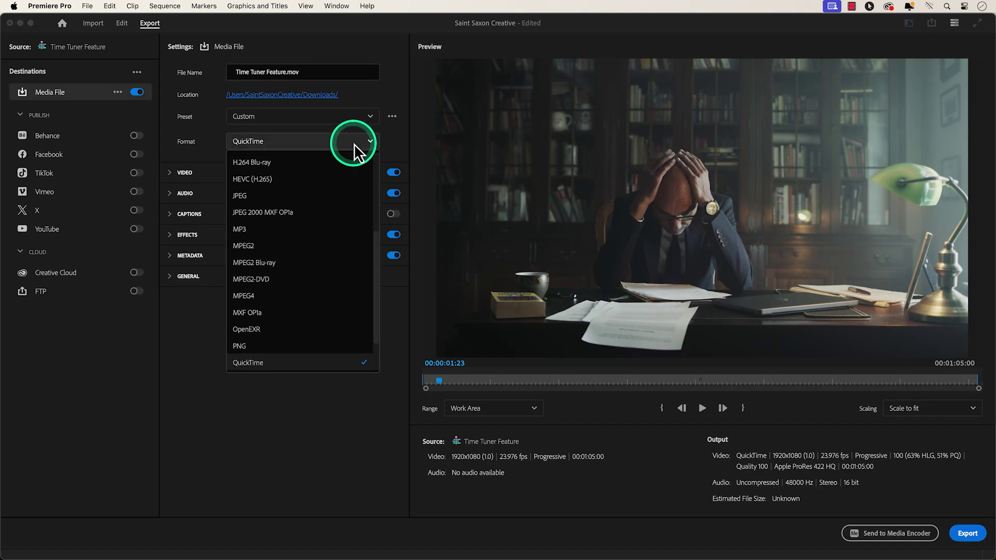
scroll(318, 214, up, 1)
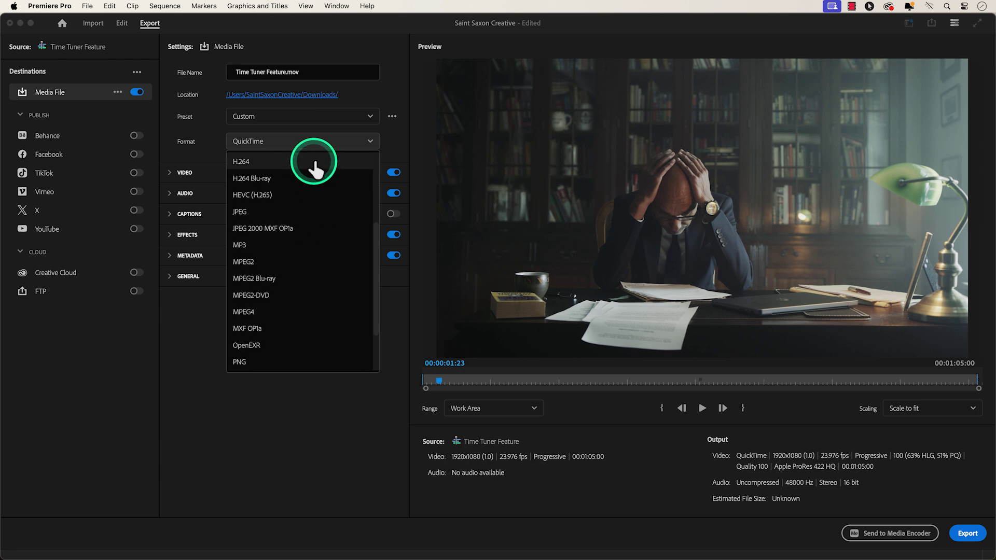
click(314, 164)
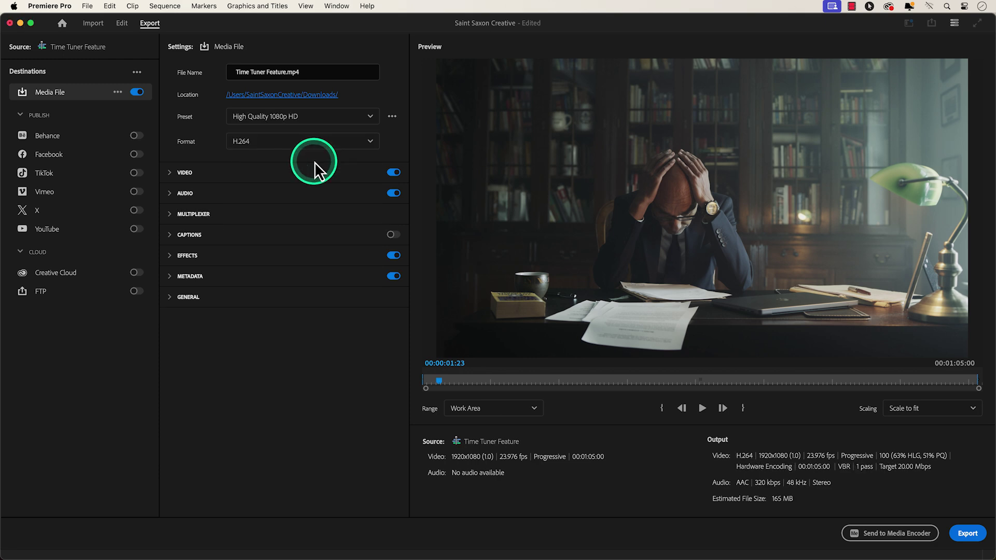
Enable the Time Tuner effect in the export's effects settings
click(170, 256)
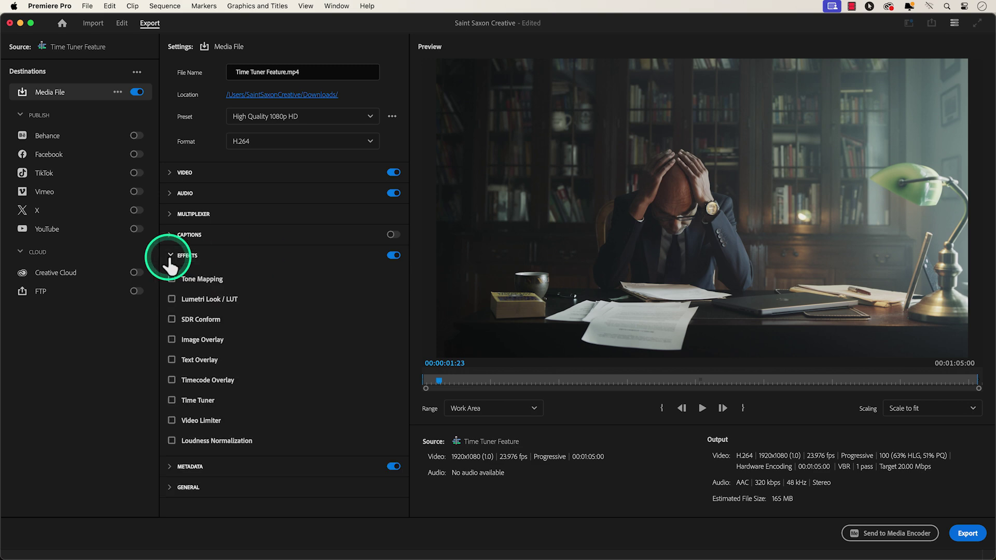
click(172, 401)
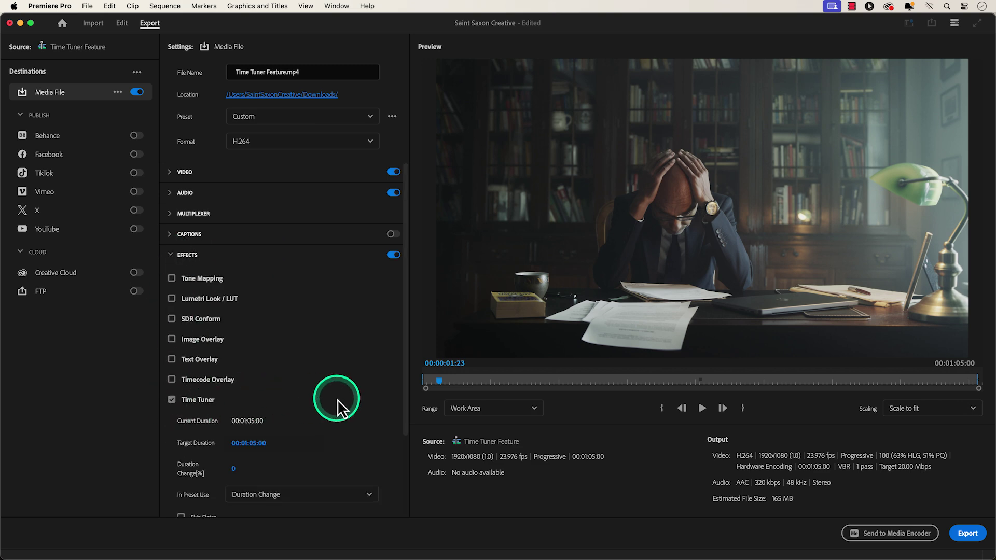
scroll(332, 402, down, 3)
scroll(330, 399, down, 3)
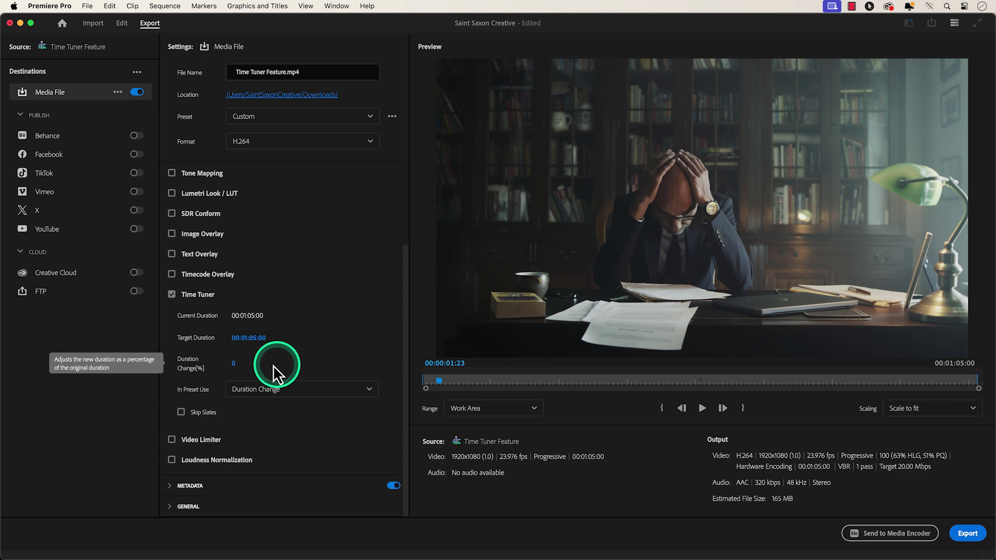
Set the Time Tuner duration change to 10 percent
click(234, 363)
click(234, 363)
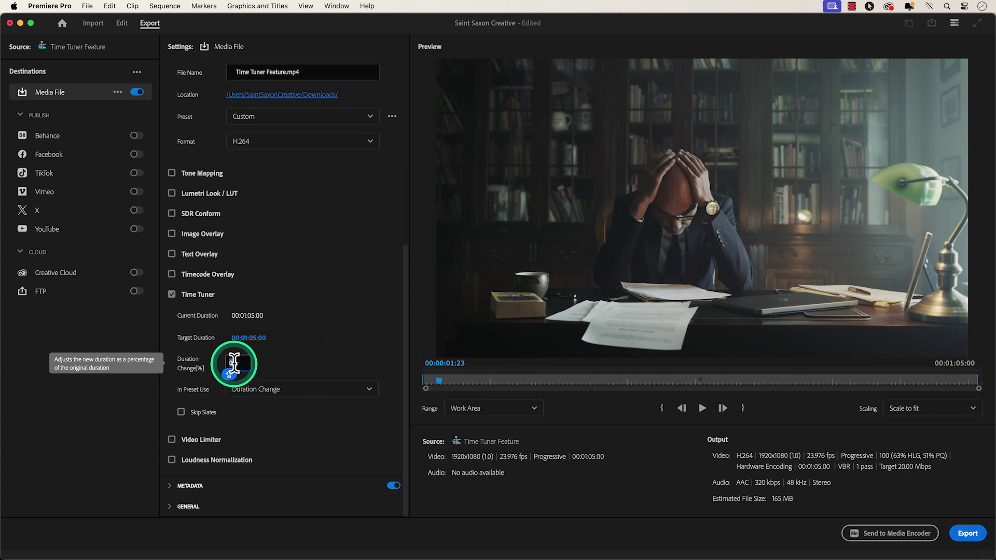
text(10)
key(Return)
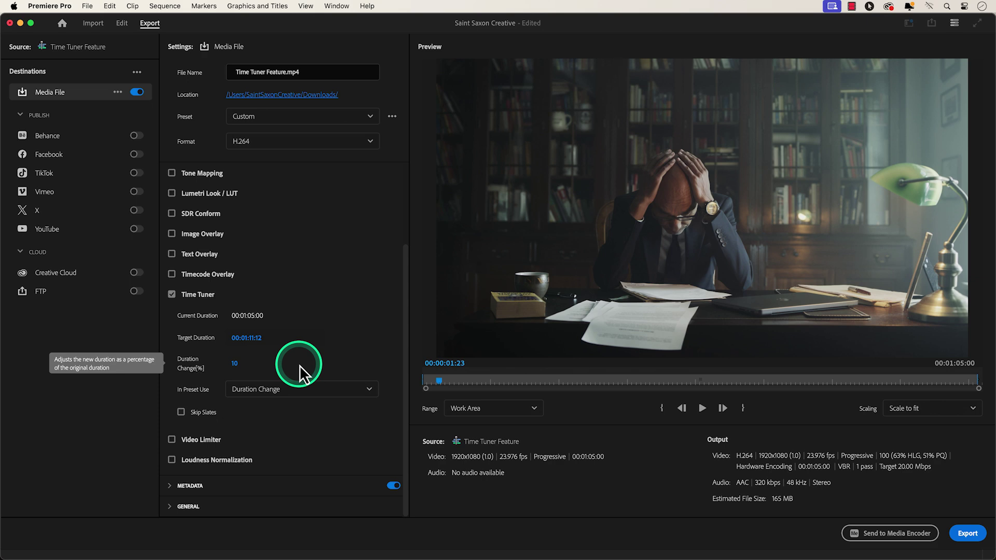
Set the Time Tuner duration change to -10 percent
click(234, 363)
text(-10)
key(Return)
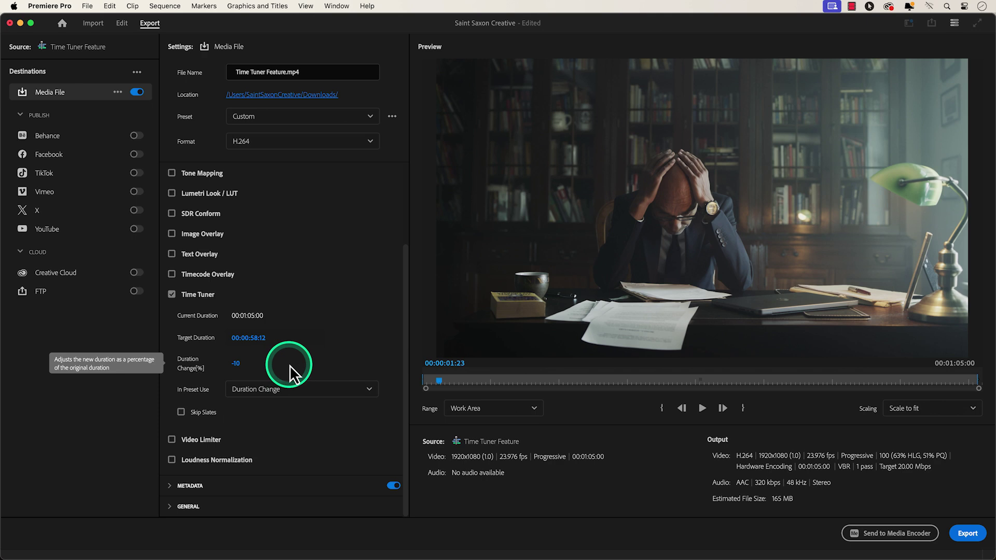
Set the Time Tuner target duration to 00:01:00:00
click(250, 337)
text(00:01:00:12)
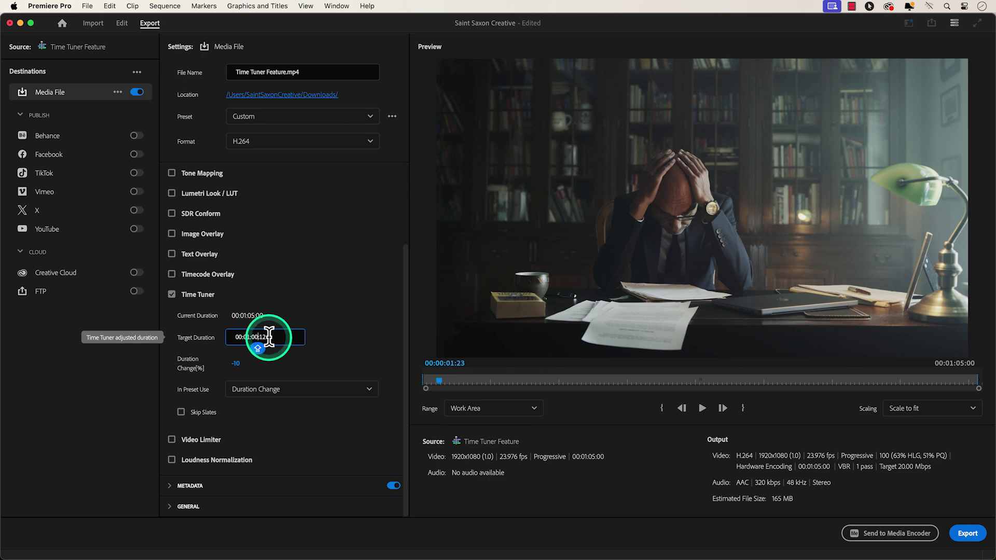
key(Return)
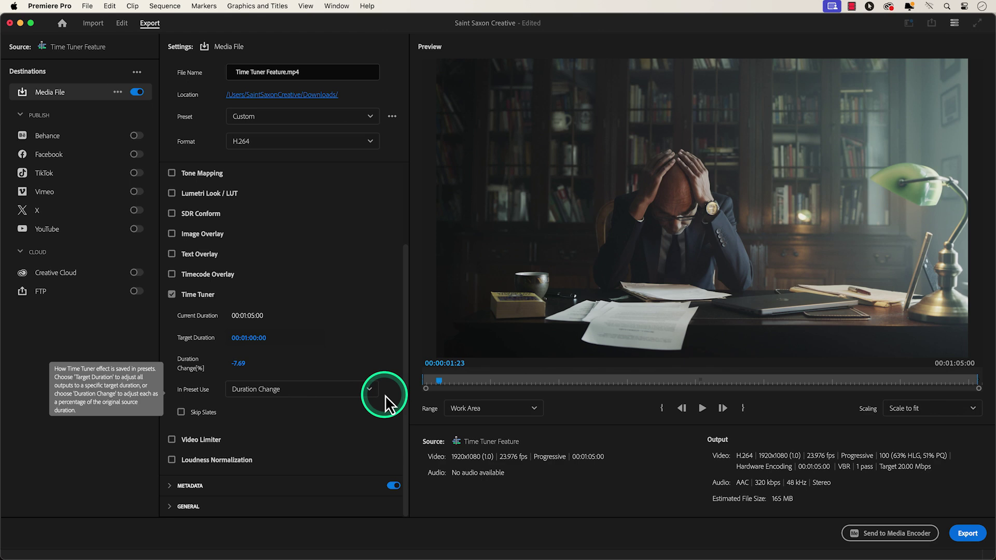
Set In Preset Use to Target Duration and save the export settings as a preset named "Time Tuner Target Duration"
click(371, 393)
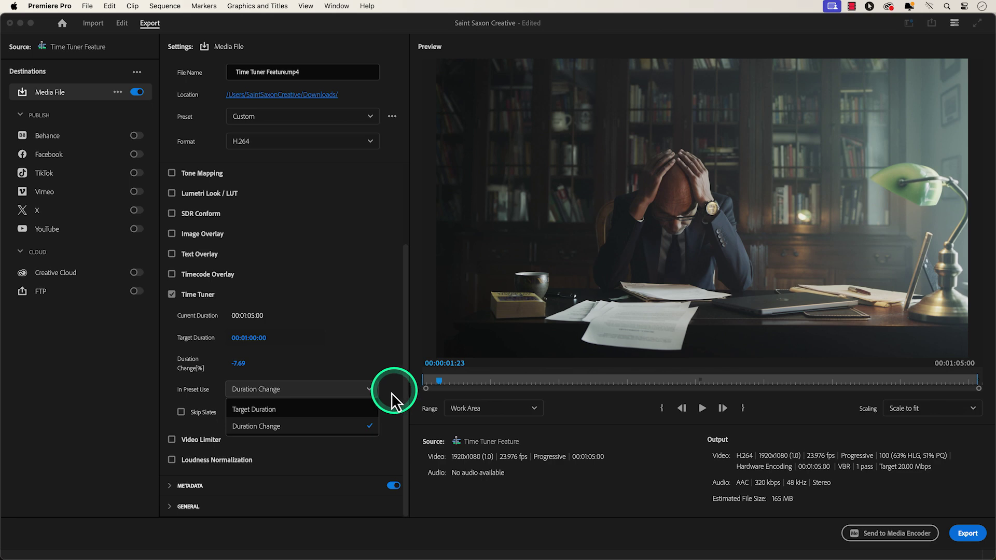
click(354, 410)
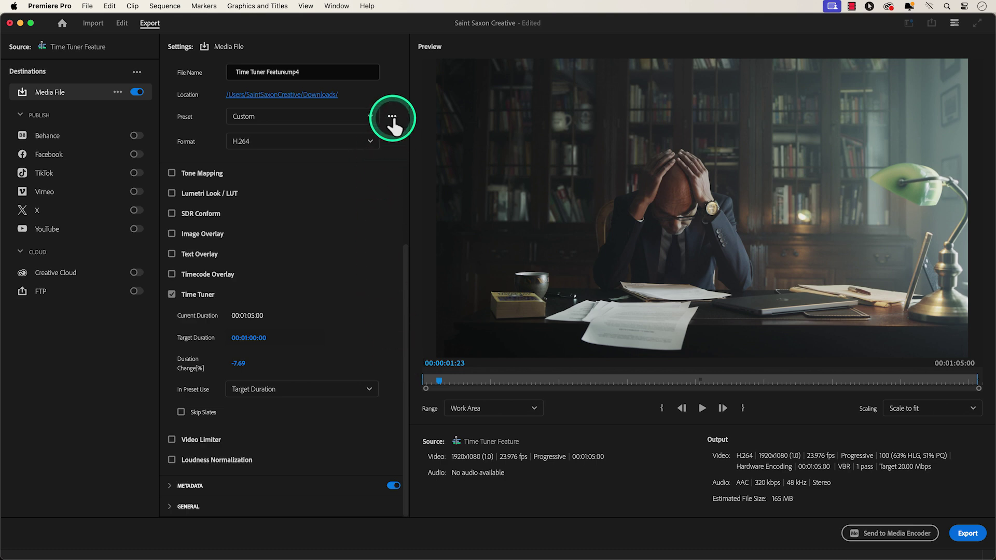
click(392, 119)
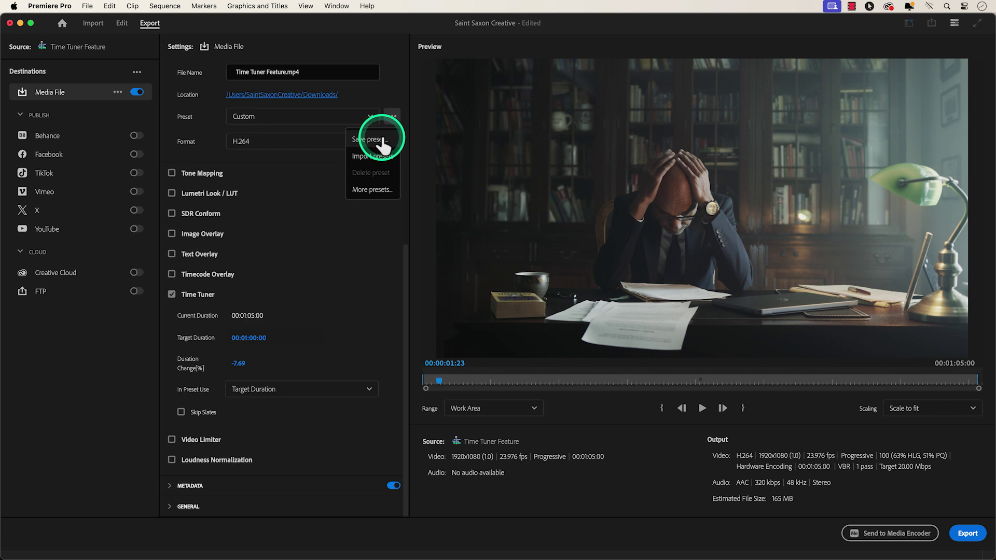
click(377, 139)
text(Time Tuner Target Duration)
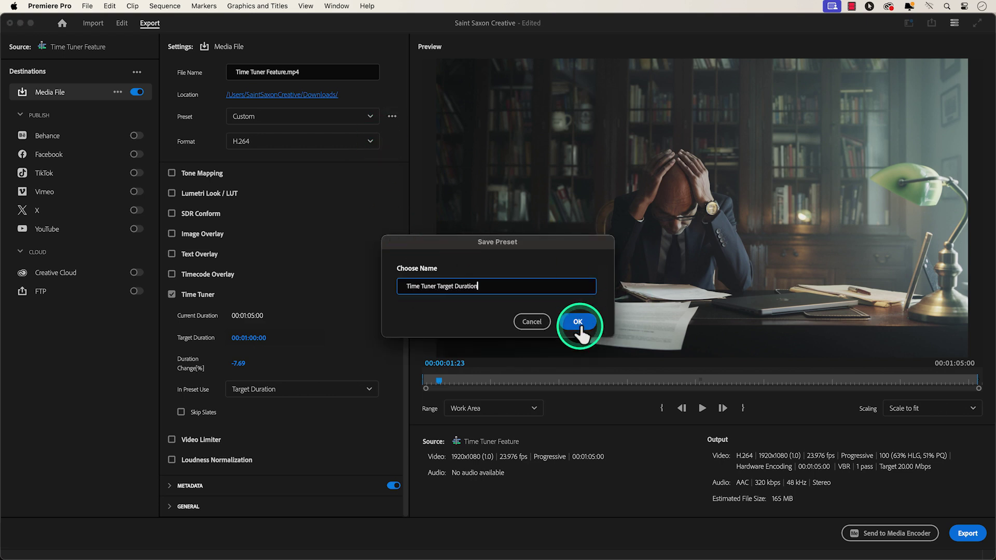
click(577, 321)
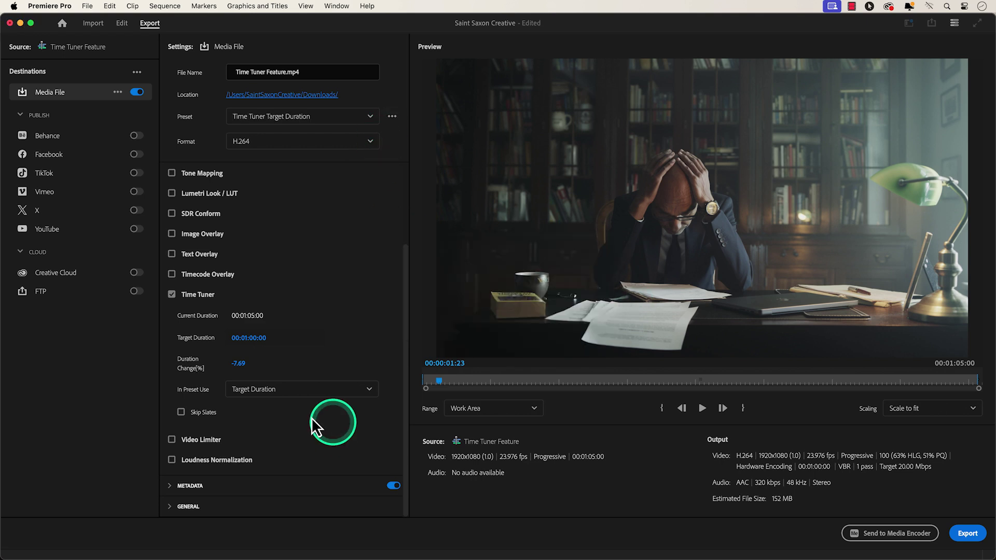
Enable Skip Slates for the Time Tuner and export the video as Time Tuner Feature.mp4 to the Downloads folder
click(181, 413)
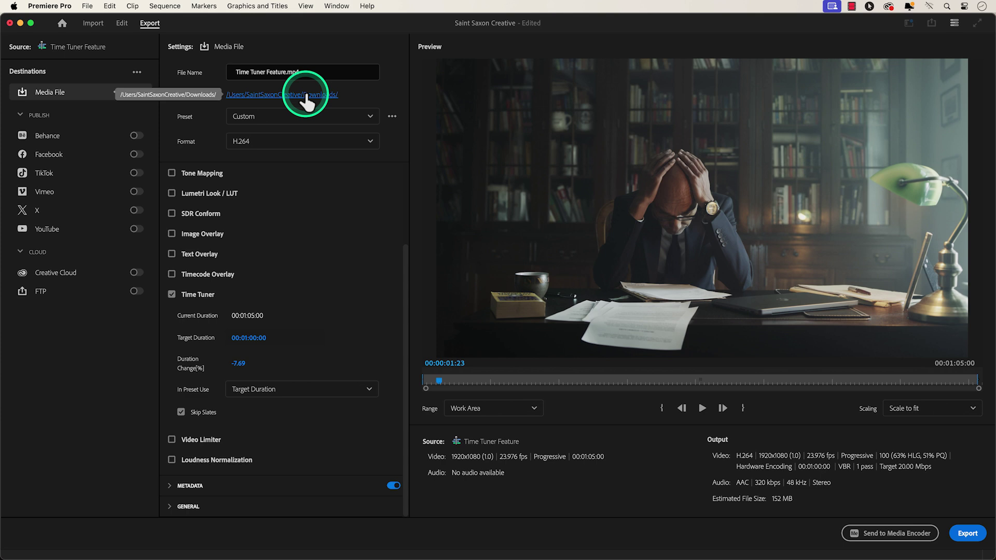
click(306, 96)
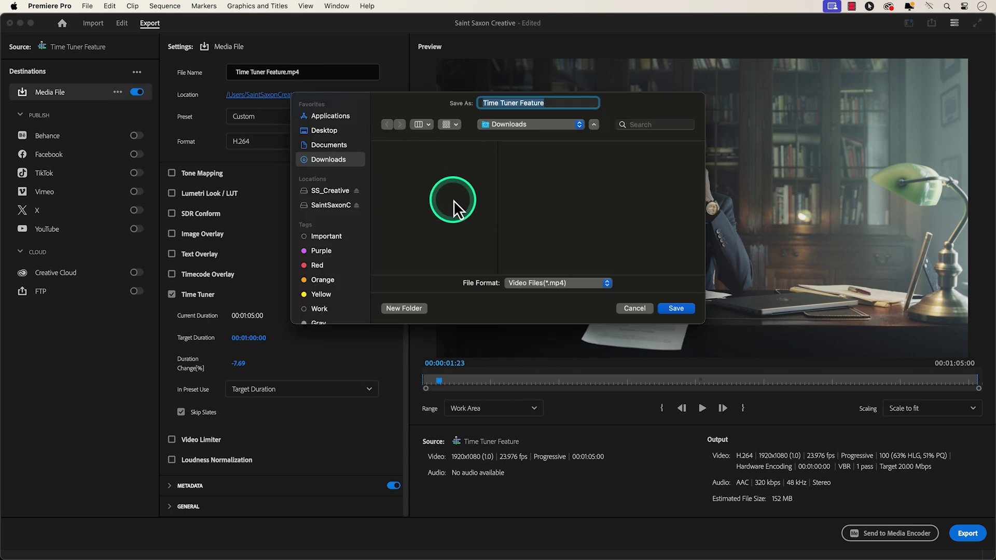
click(675, 309)
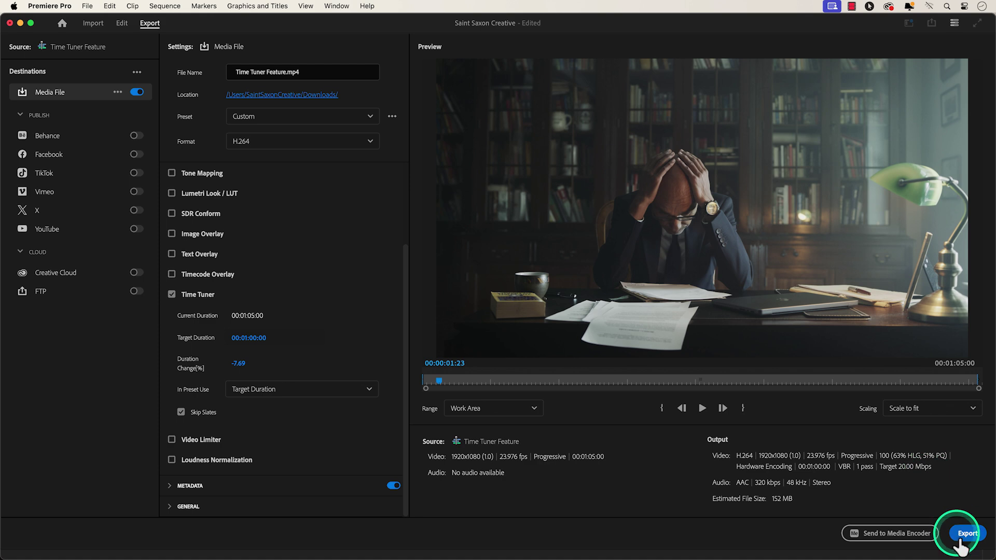
click(966, 534)
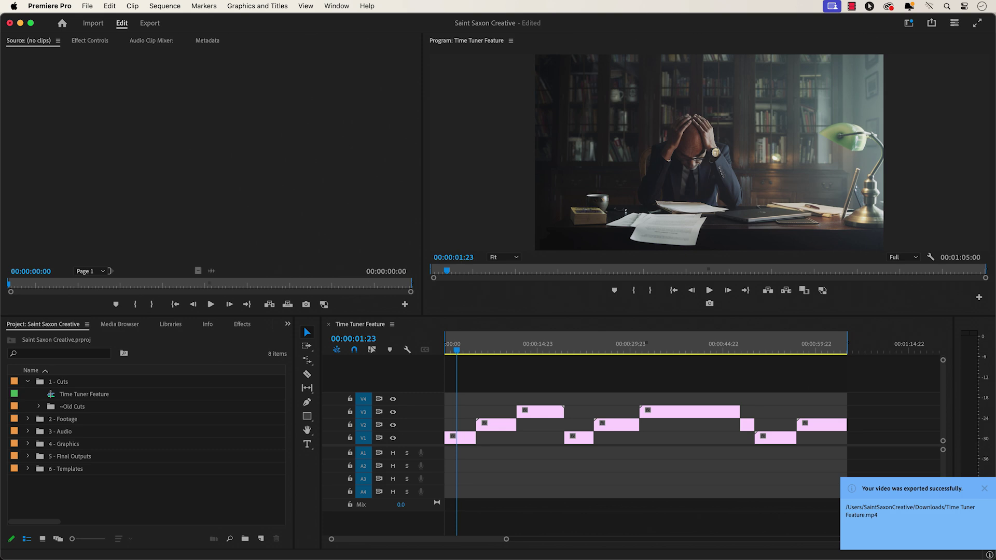
Switch to Finder and preview the exported Time Tuner Feature.mp4 to check its duration
click(452, 129)
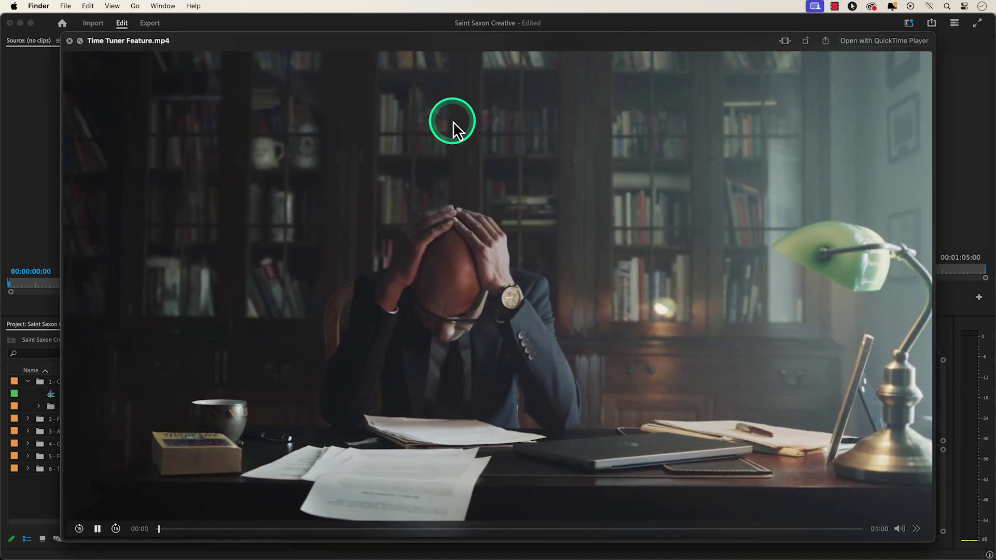